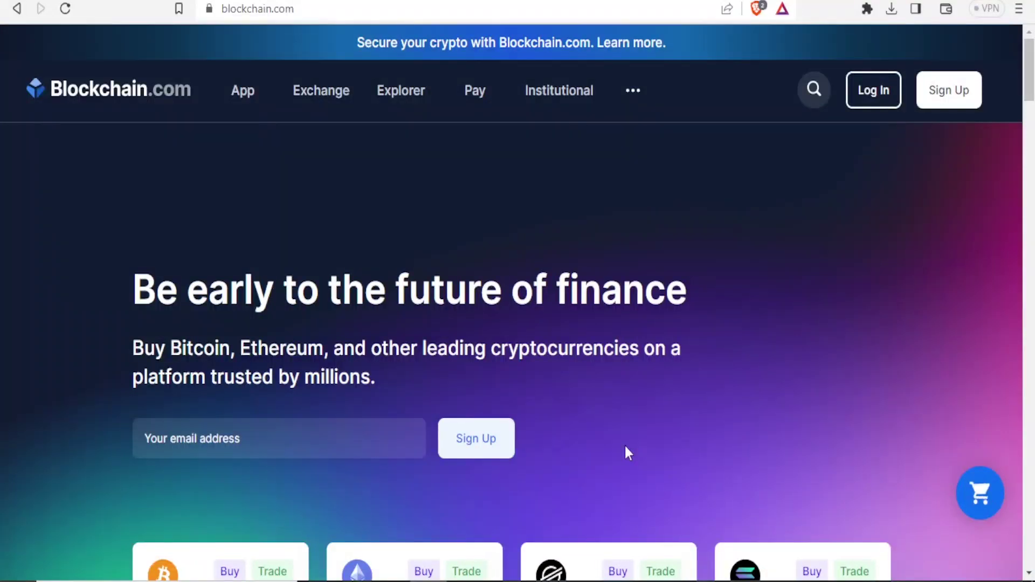
mouse_move(1028, 76)
mouse_down()
mouse_move(1030, 130)
mouse_move(1029, 113)
mouse_up()
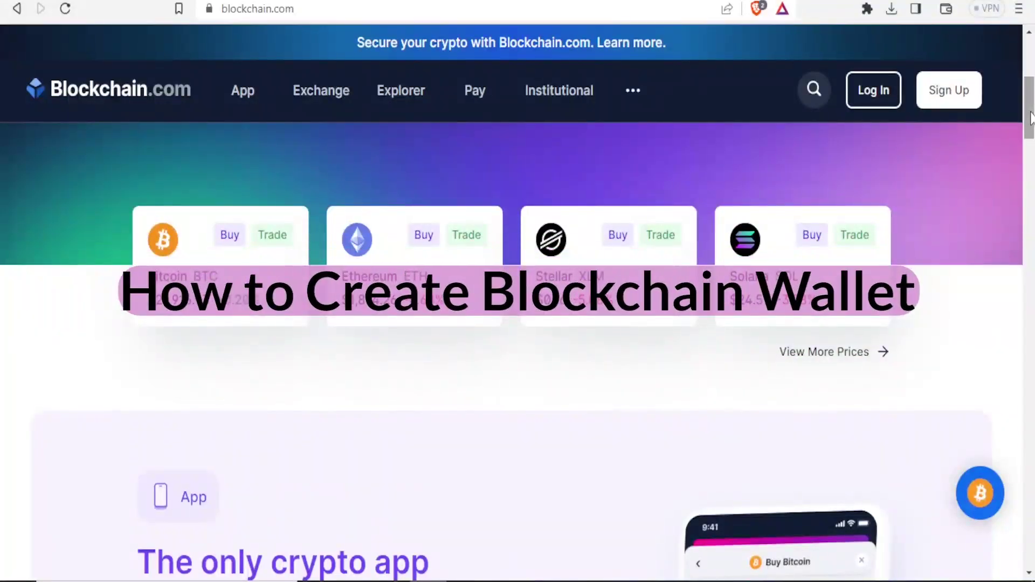
drag(1029, 117, 1027, 129)
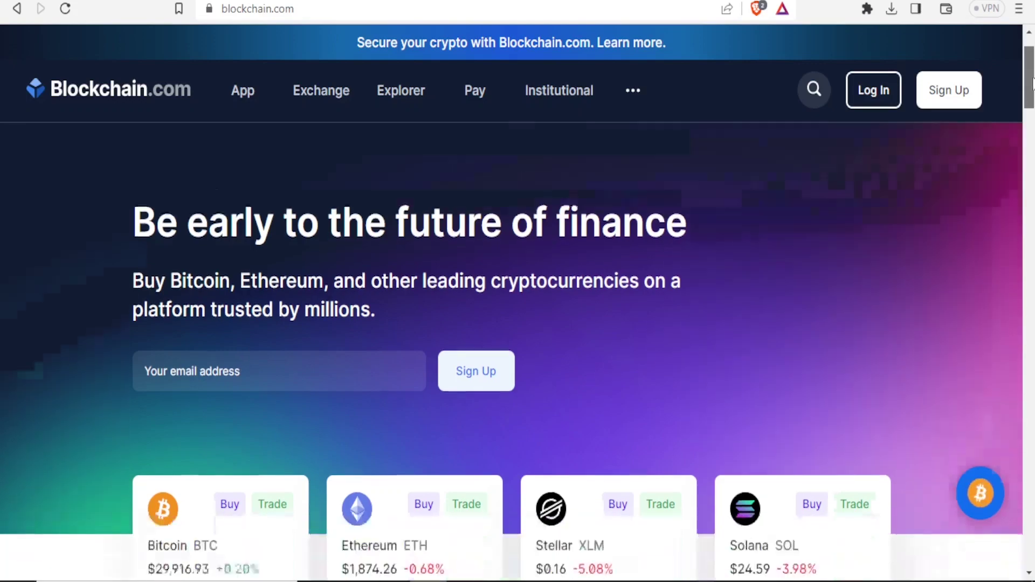
drag(1029, 69, 1030, 169)
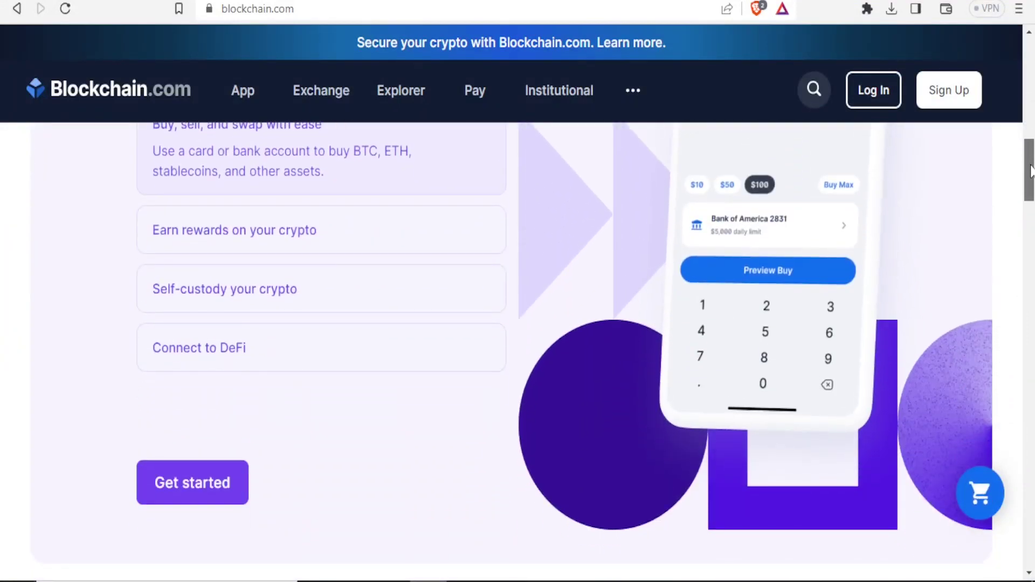
mouse_move(1030, 168)
mouse_down()
mouse_move(1030, 485)
mouse_move(1030, 69)
mouse_up()
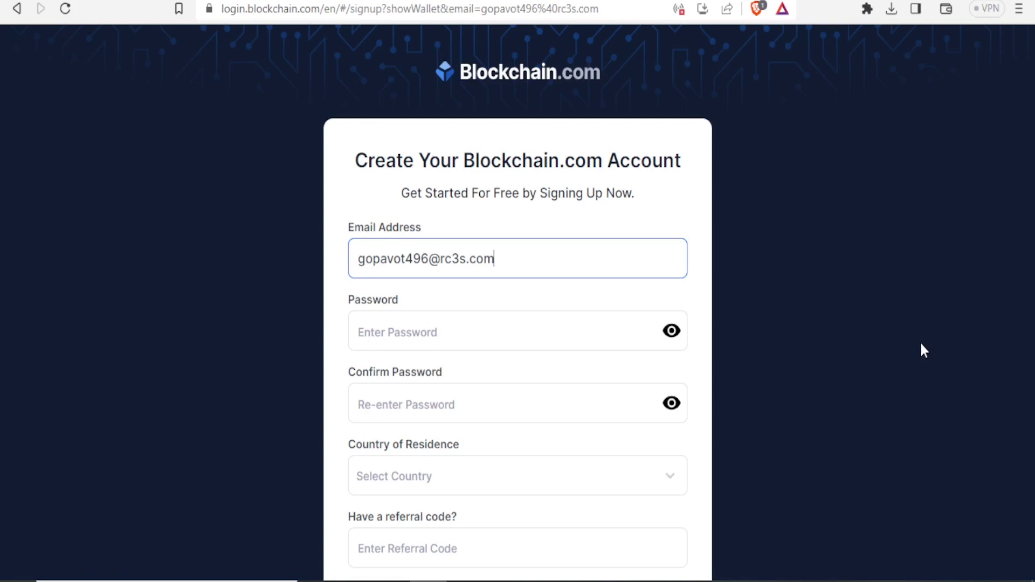
Enter and confirm a password, choose American Samoa, accept the terms and submit the form.
click(482, 333)
text(****************)
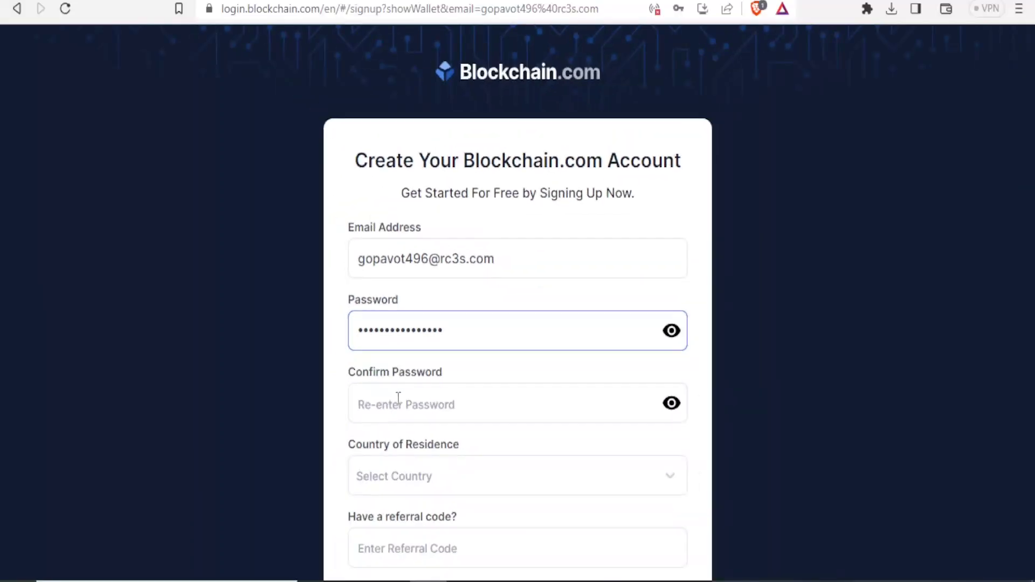
click(398, 398)
text(****************)
scroll(517, 405, down, 4)
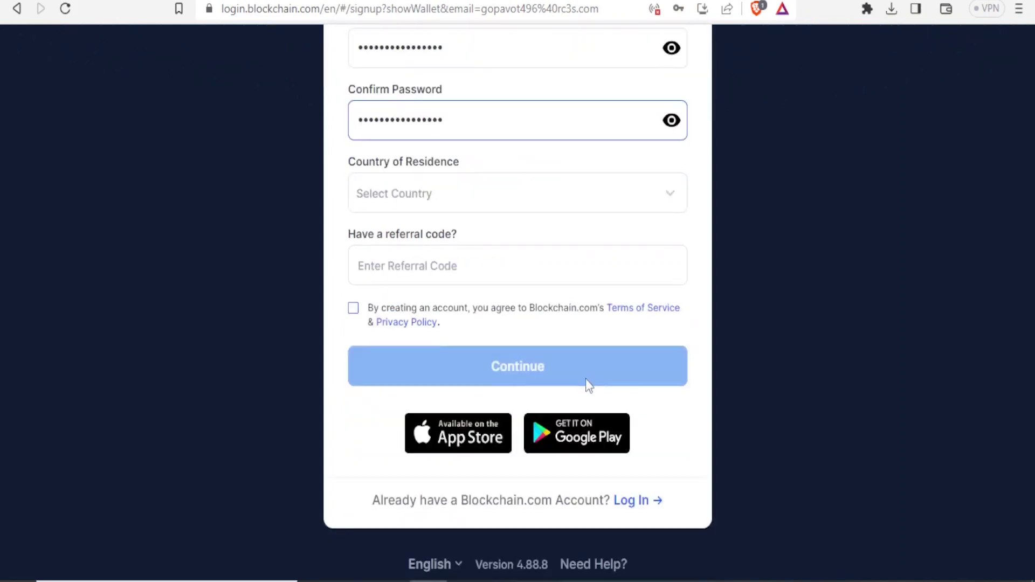
click(444, 195)
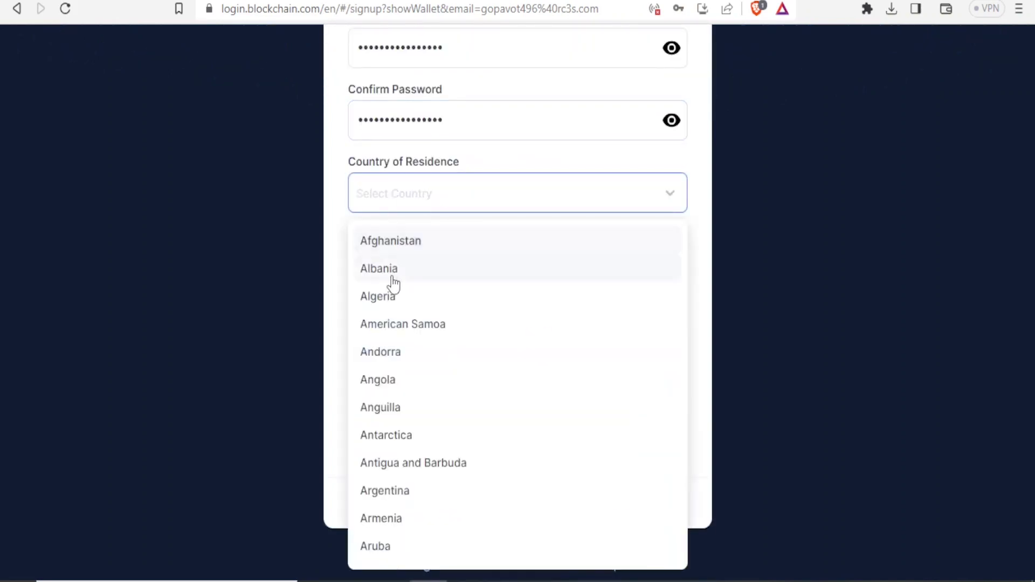
click(403, 323)
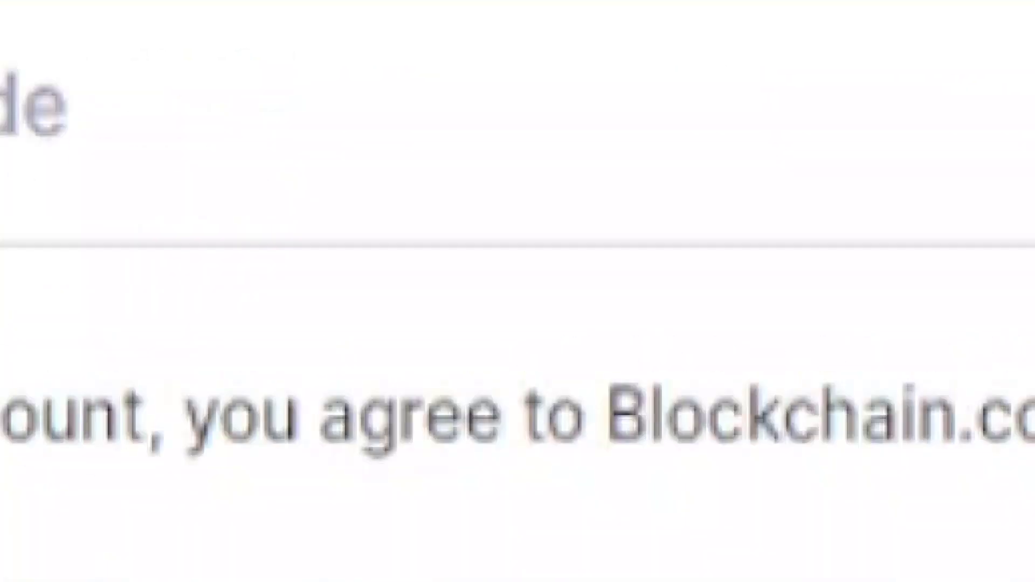
click(353, 308)
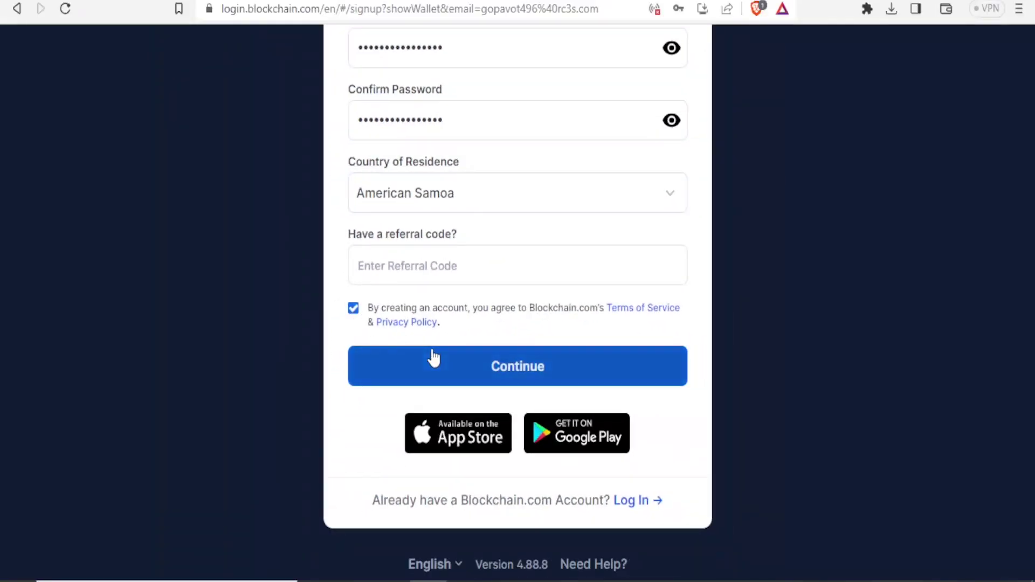
click(462, 367)
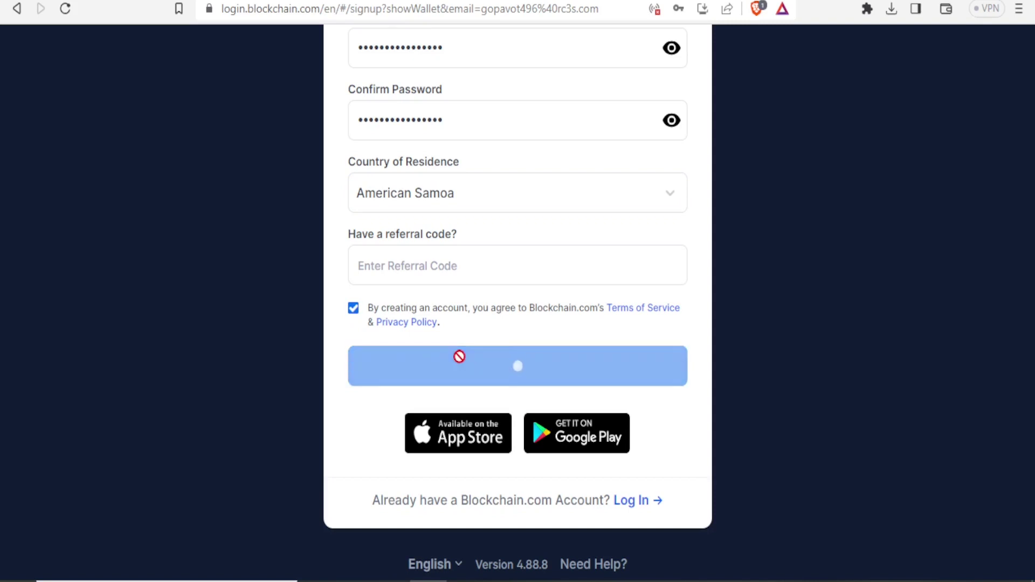
click(781, 36)
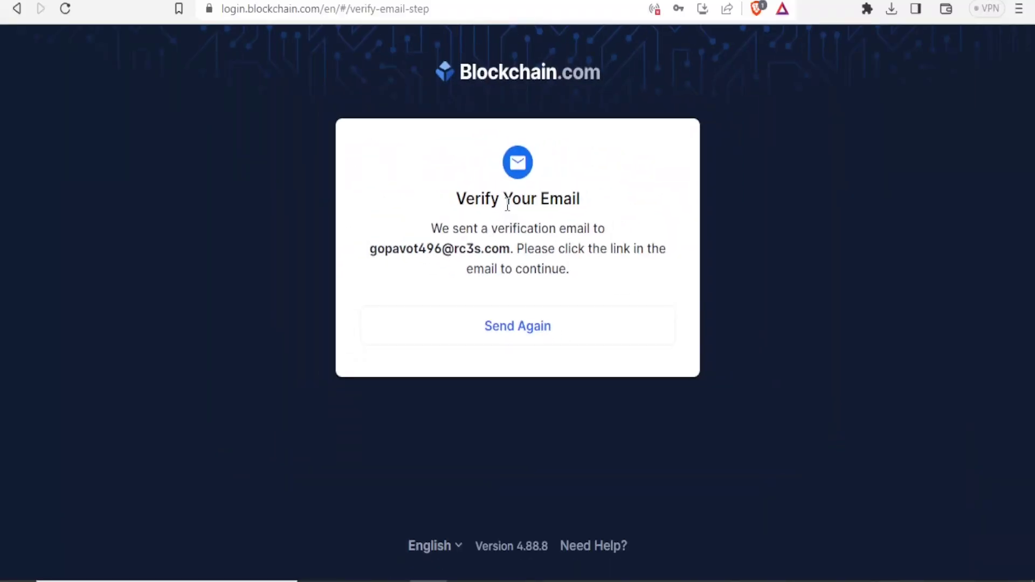
Open the verification link in Temp-Mail, then go back to the Blockchain.com app.
key(ctrl+Tab)
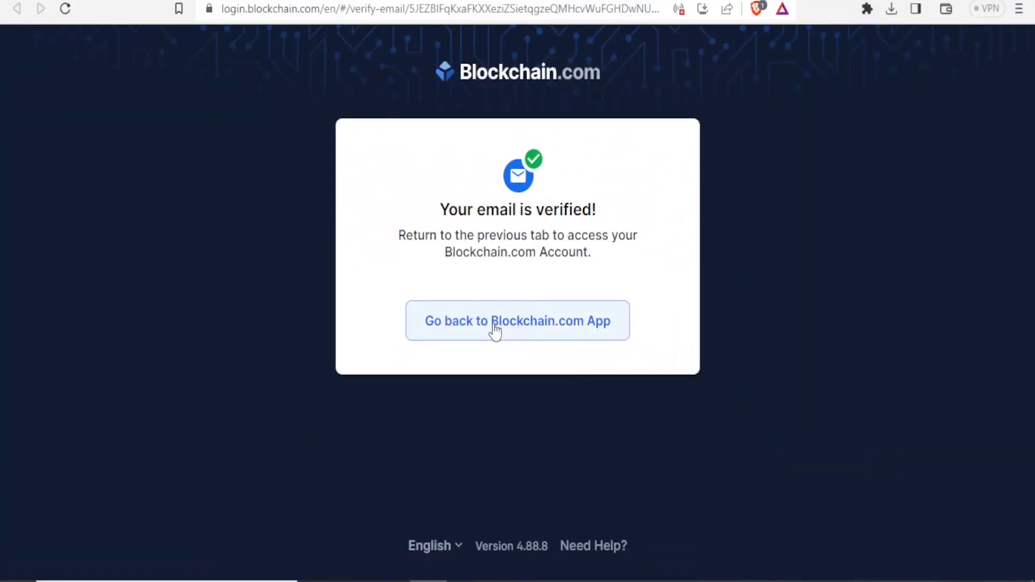
click(495, 330)
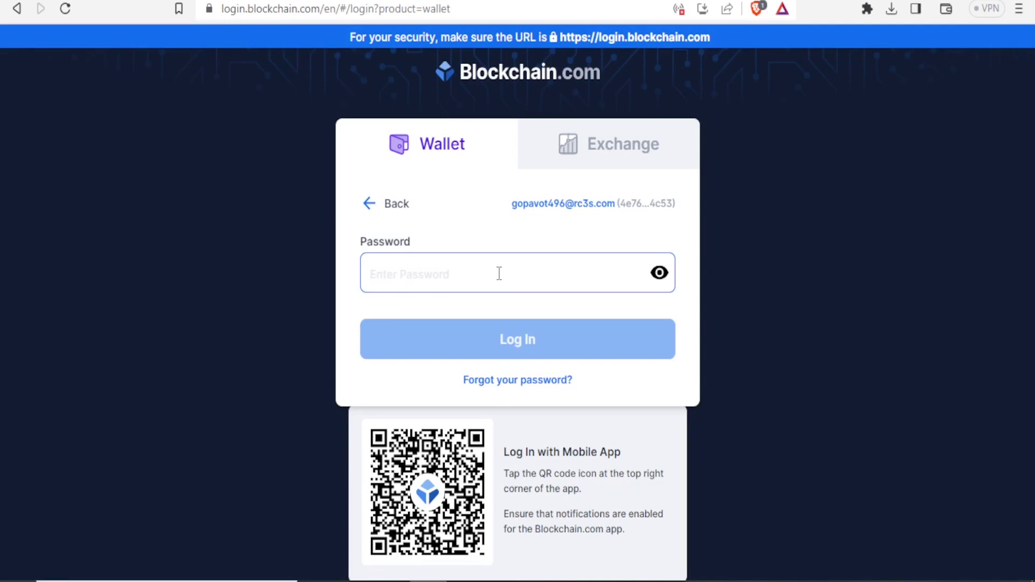
Paste the saved password into the login form and log in.
key(ctrl+v)
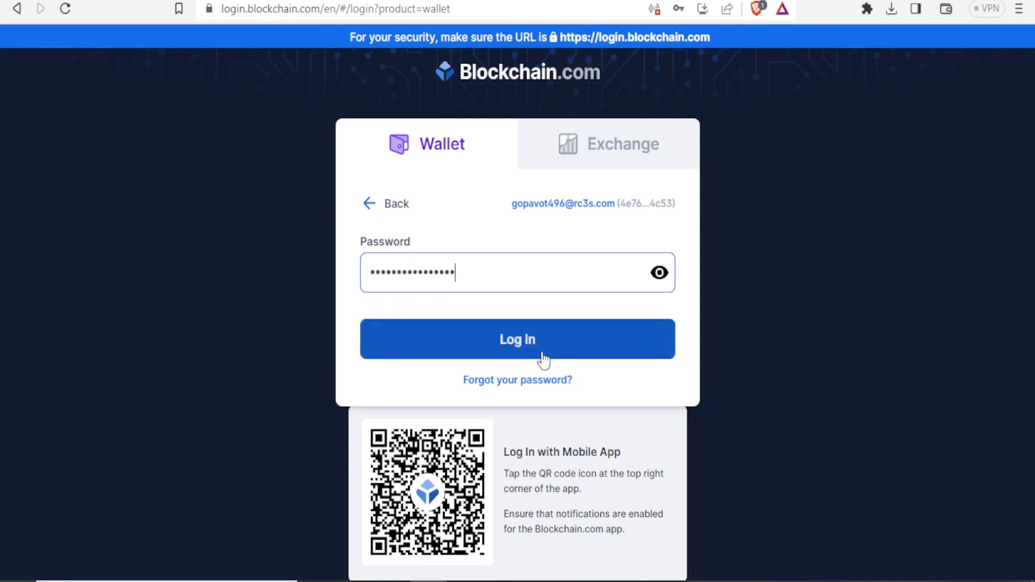
click(540, 348)
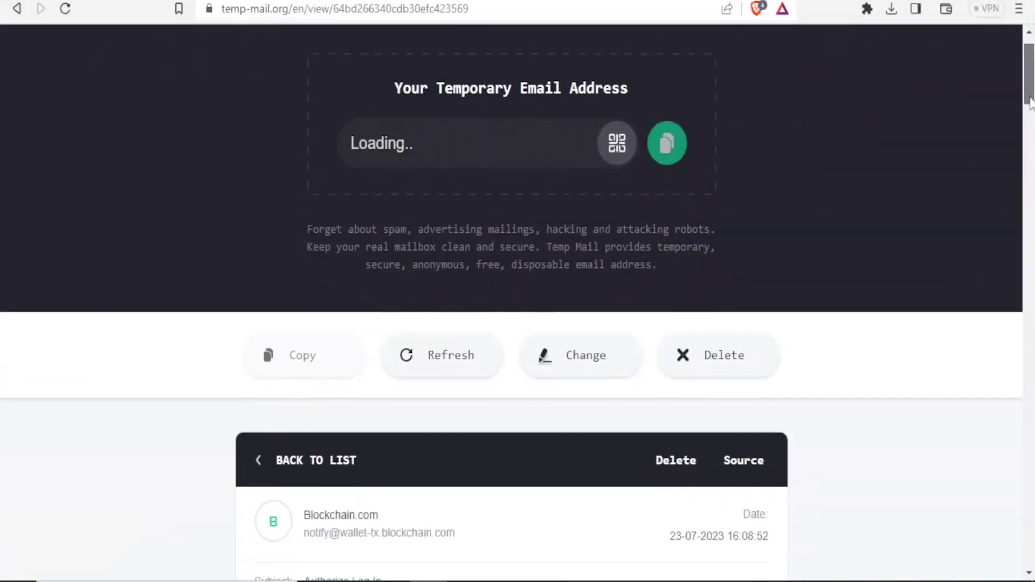
drag(1028, 97, 1029, 134)
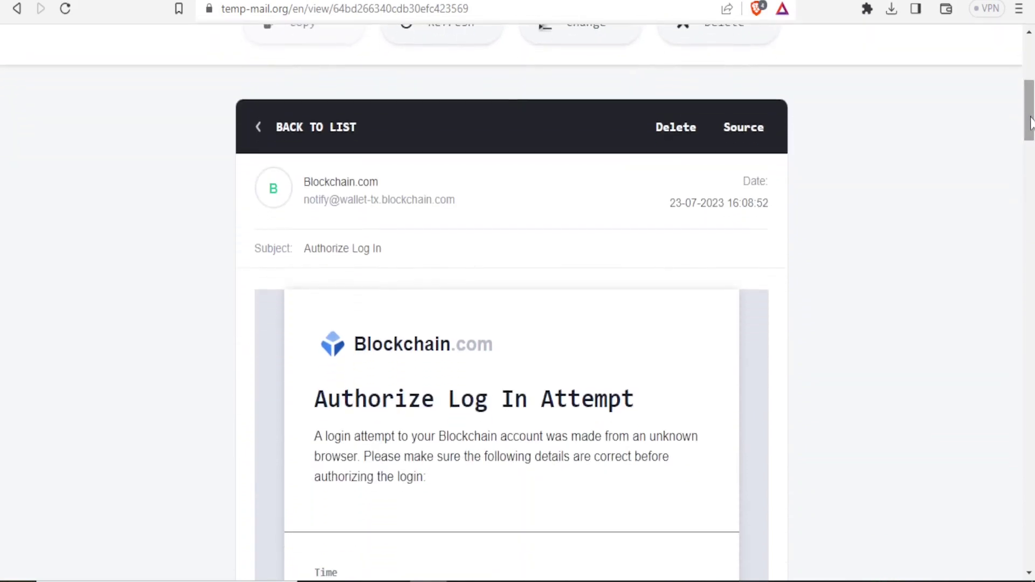
drag(1030, 121, 1030, 186)
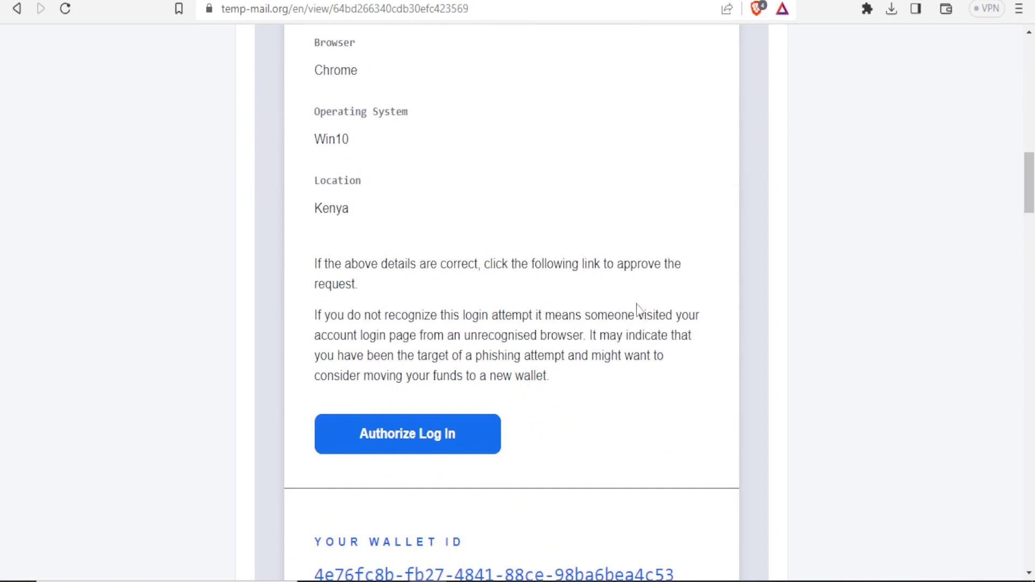
Approve the login attempt with the email's Authorize Log In button.
click(432, 437)
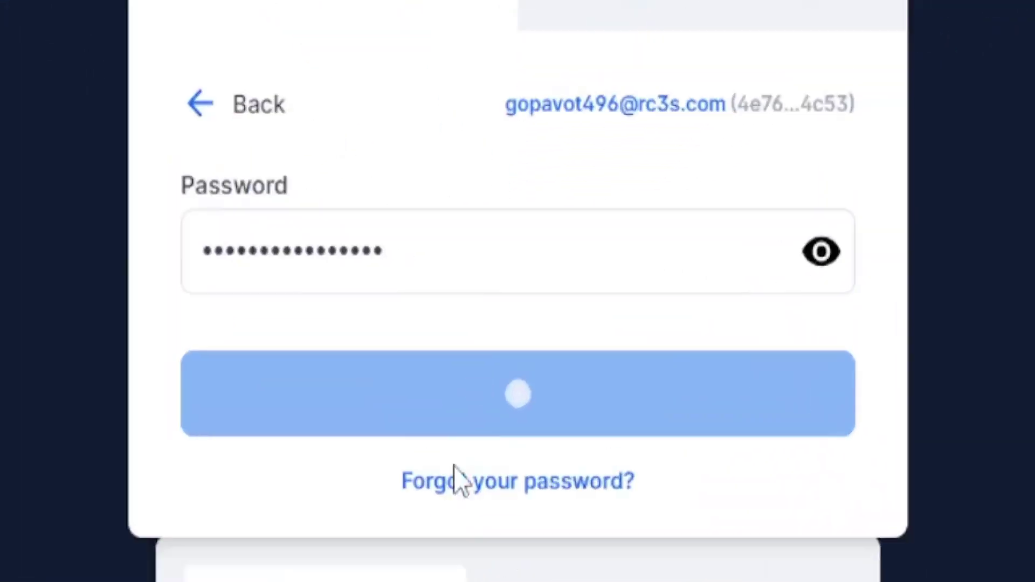
Dismiss the save-password prompt and start identity verification with Verify Now.
click(785, 34)
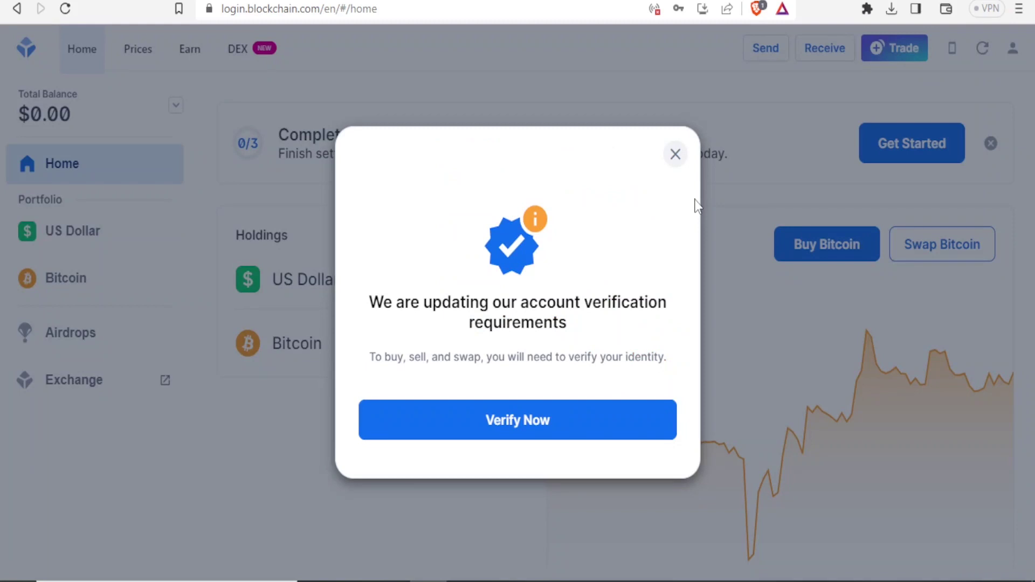
click(515, 426)
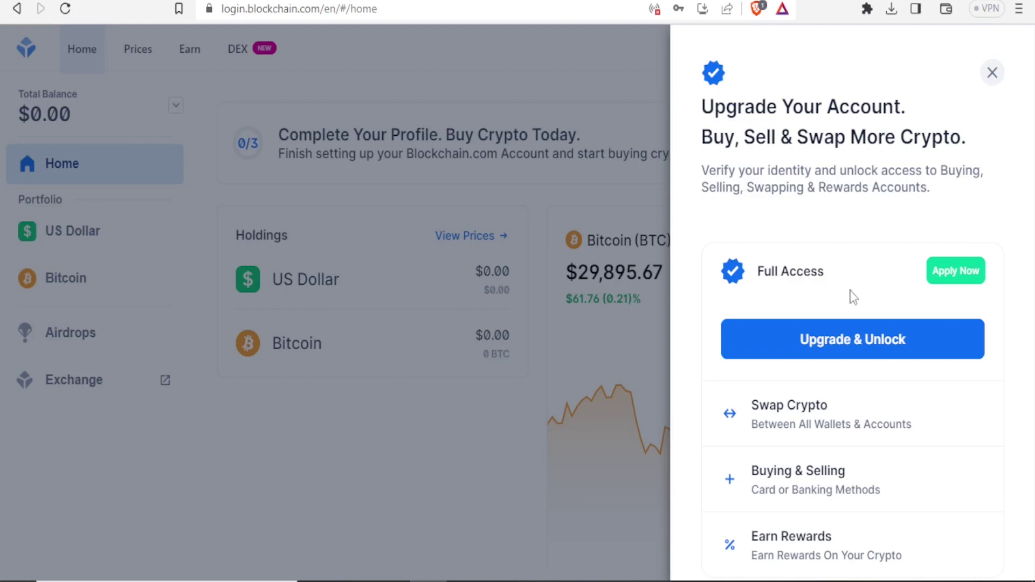
scroll(849, 307, down, 1)
key(Escape)
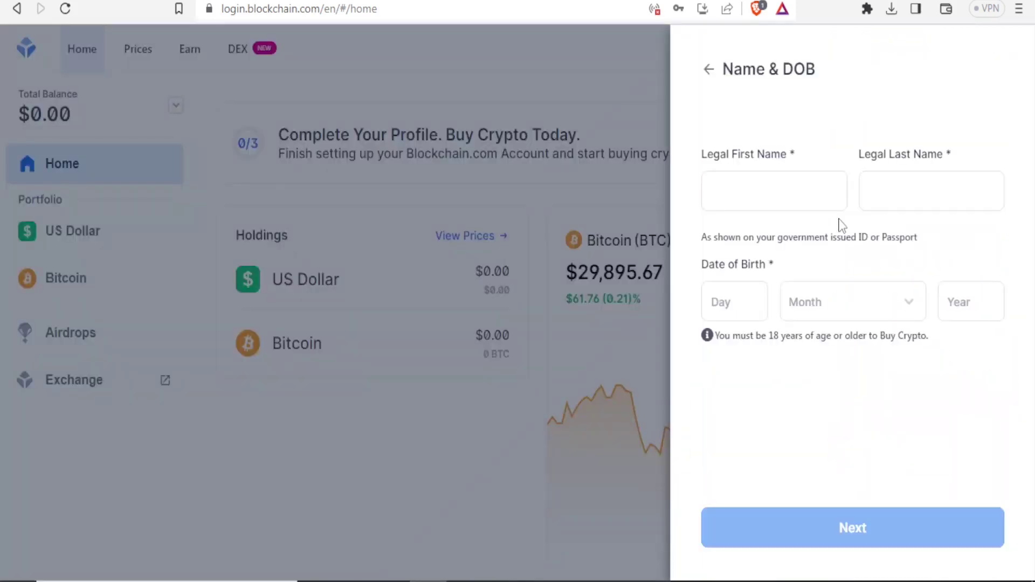
Enter the legal first and last name and birth date 1 January 2000, then continue to the address.
click(735, 184)
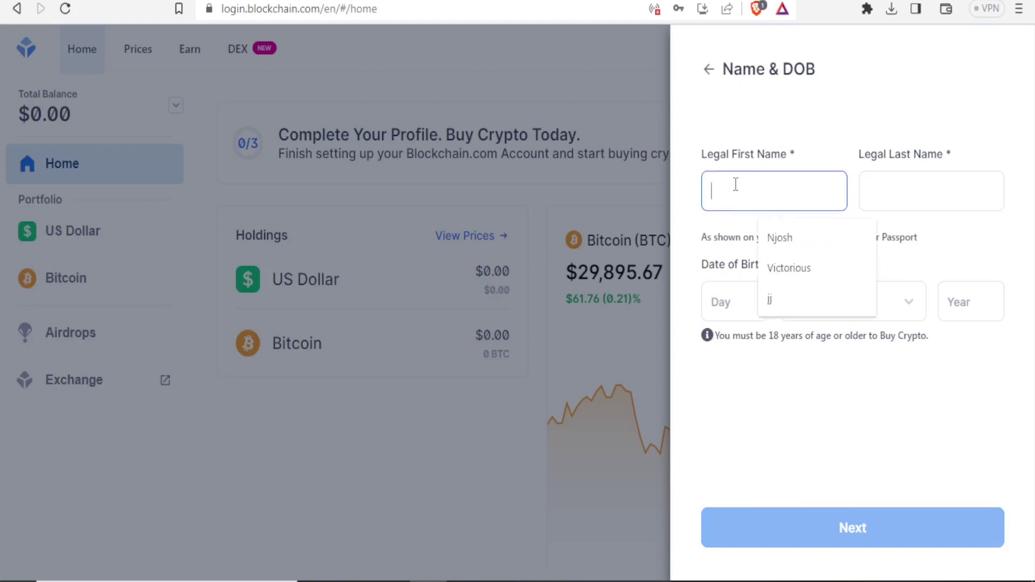
click(780, 239)
click(868, 188)
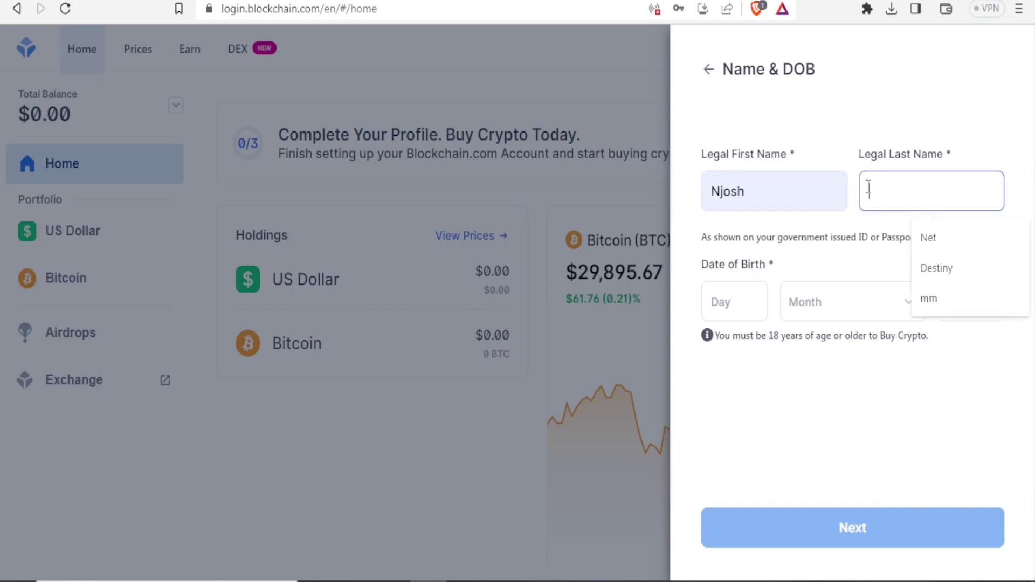
text(Net)
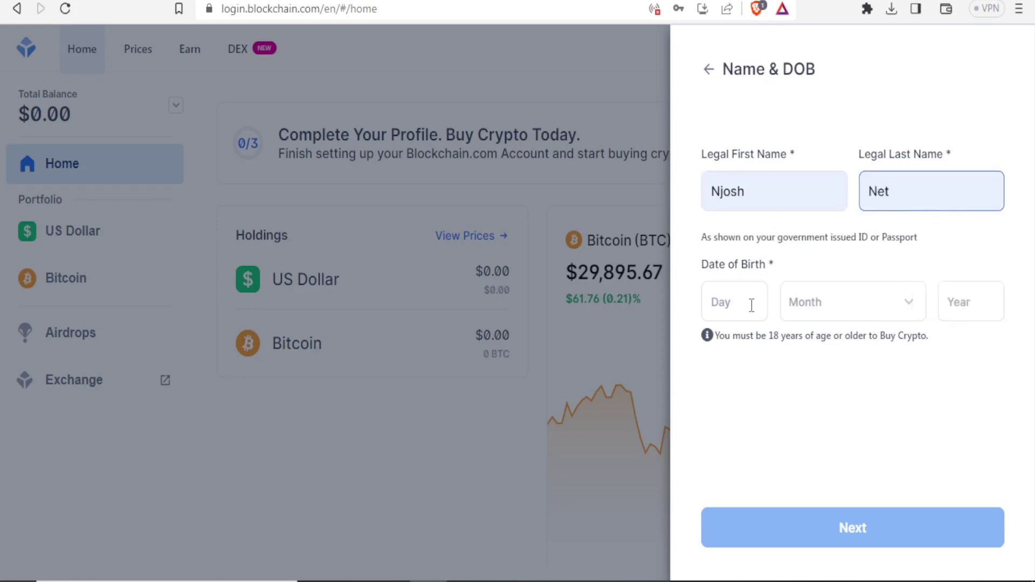
click(731, 301)
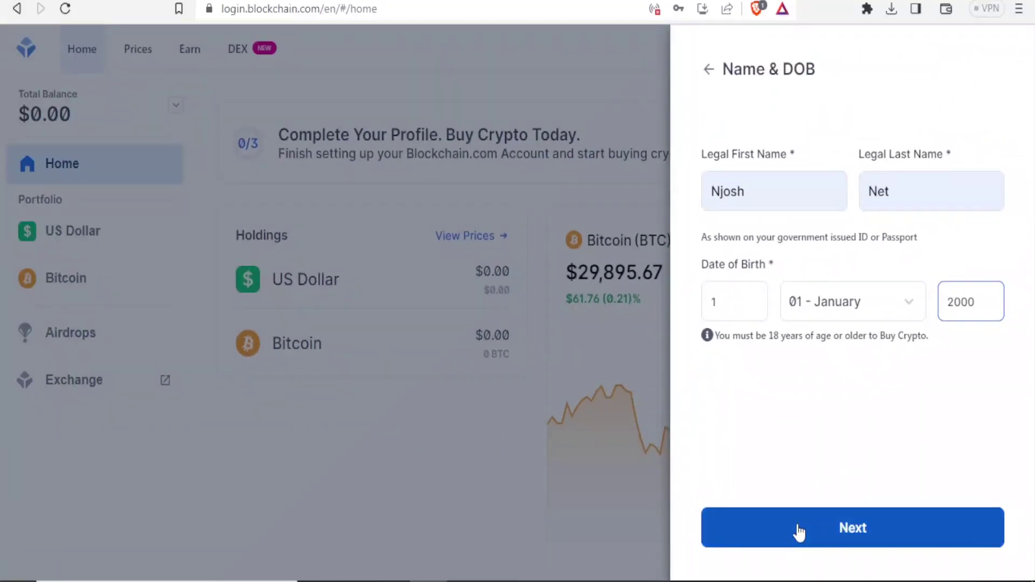
click(800, 532)
click(800, 532)
click(736, 193)
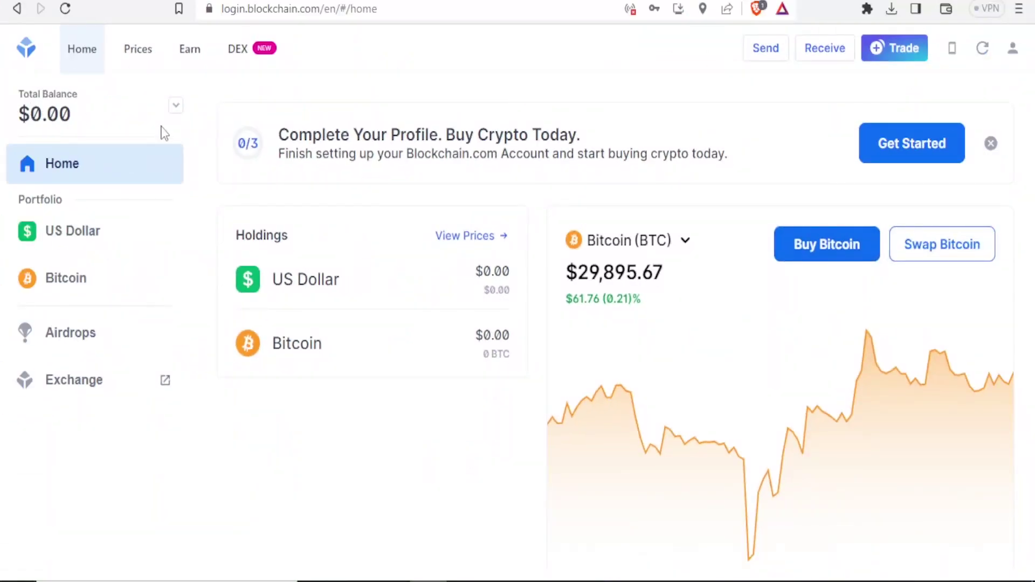
click(176, 108)
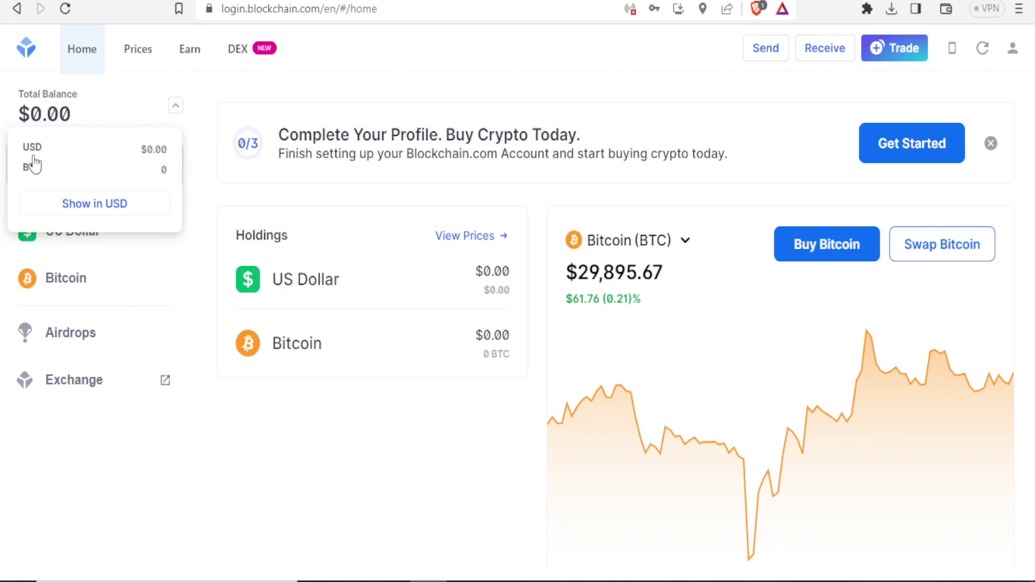
click(86, 203)
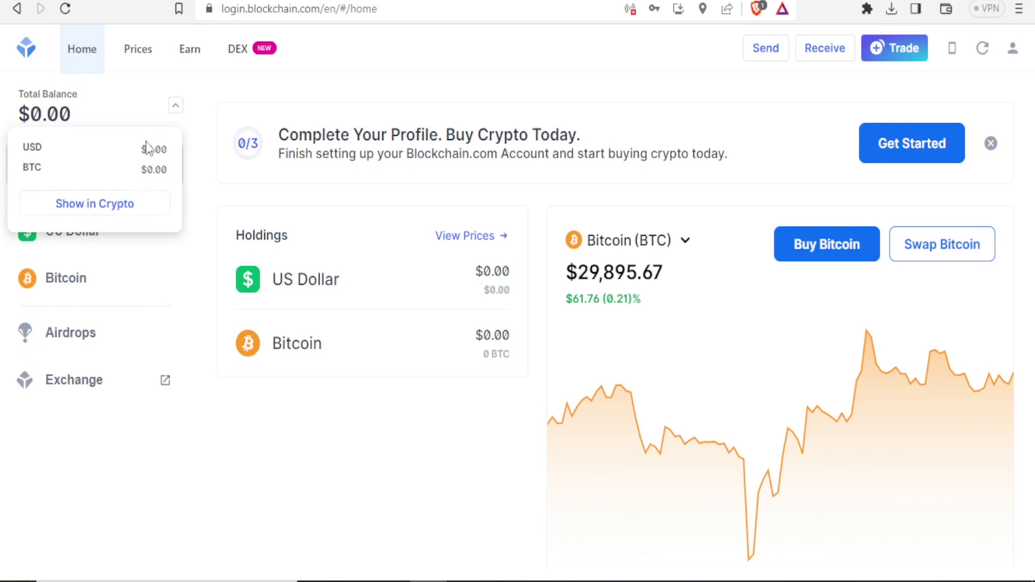
click(101, 204)
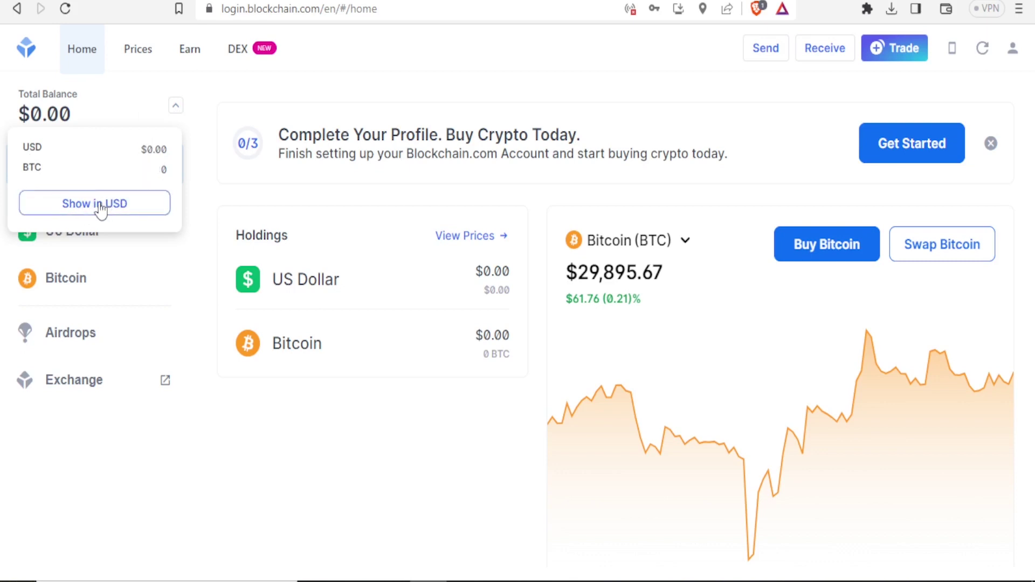
click(142, 191)
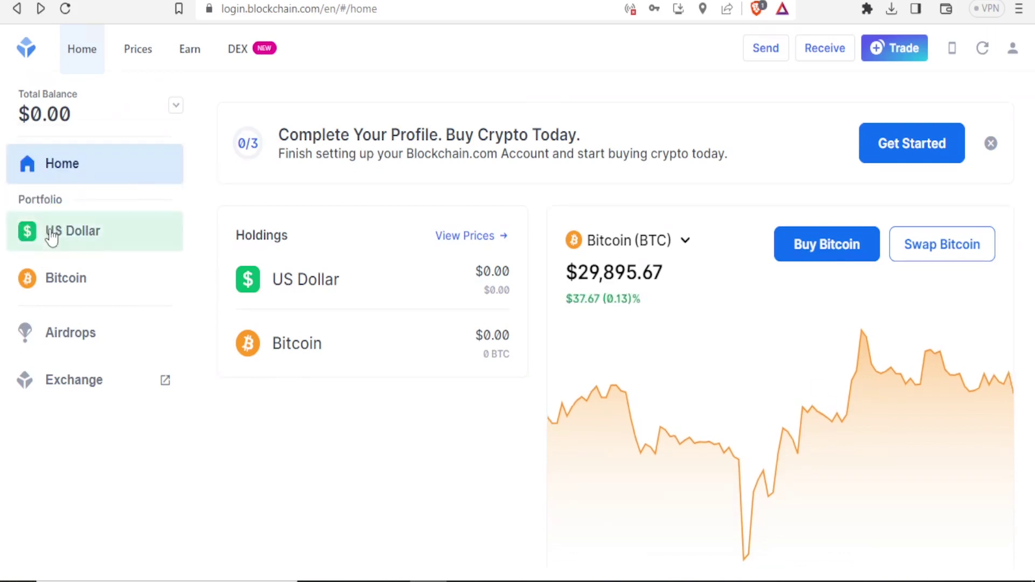
Open the Bitcoin portfolio page, try Buy Bitcoin Now, and look at Airdrops.
click(43, 288)
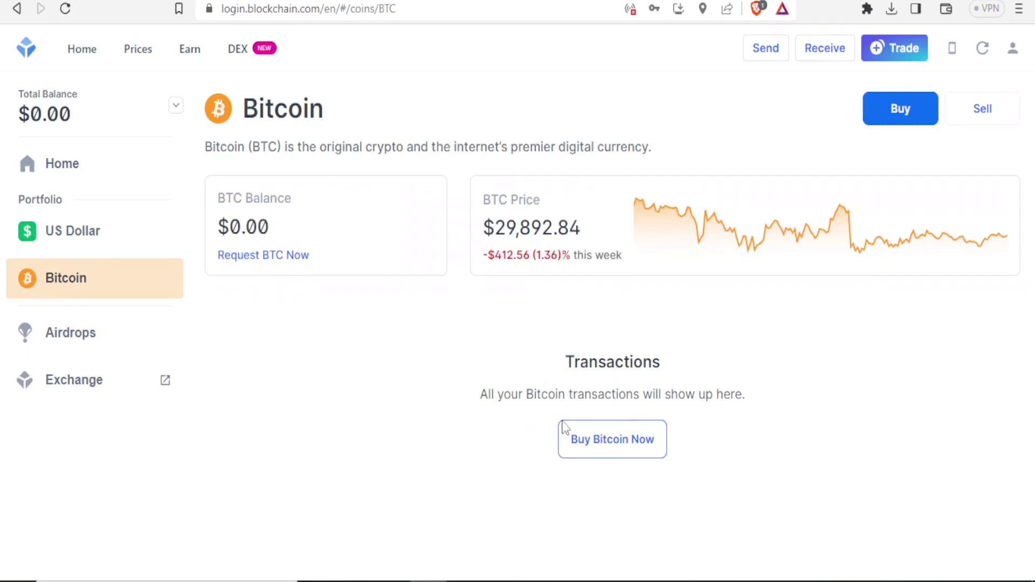
click(607, 452)
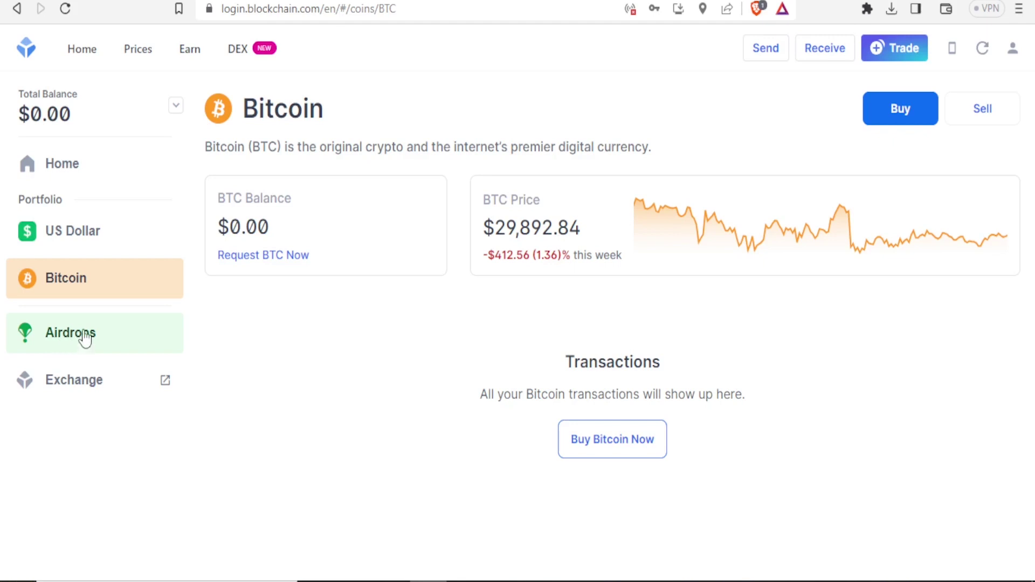
click(75, 339)
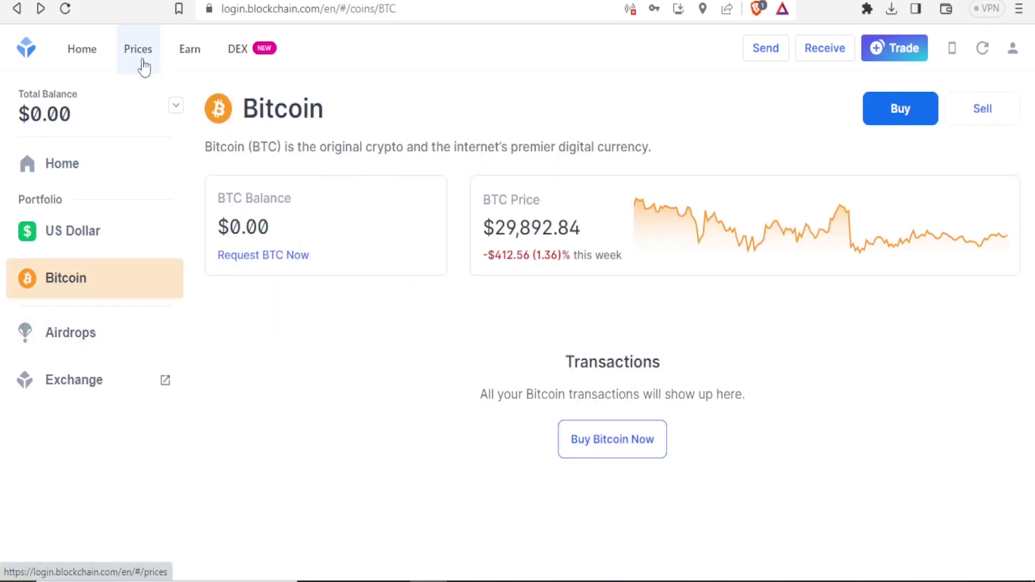
Show the Prices list of assets with prices, market caps and balances.
click(138, 48)
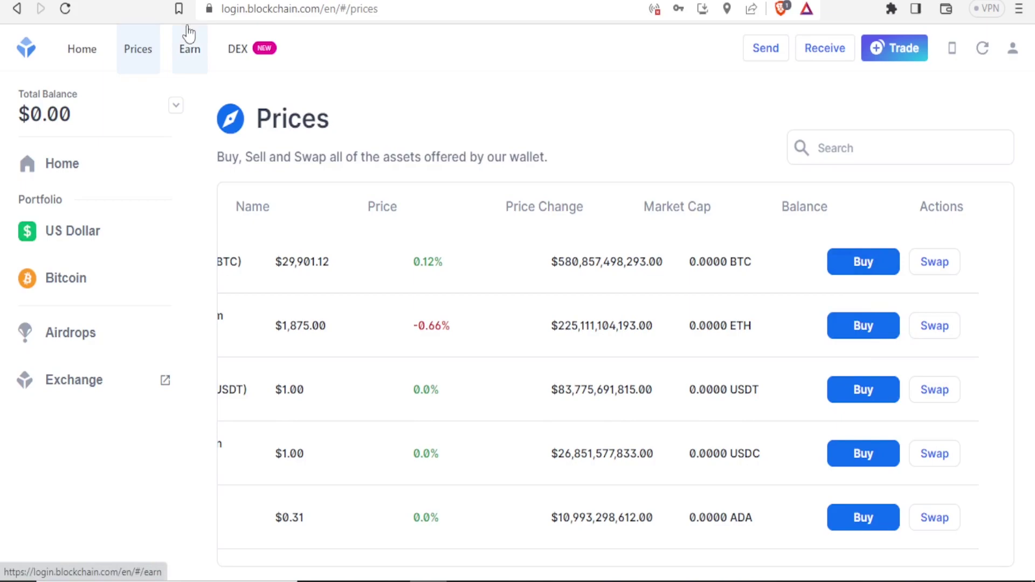
Open Earn and dismiss its 'A new way to Earn' introduction dialog.
click(189, 49)
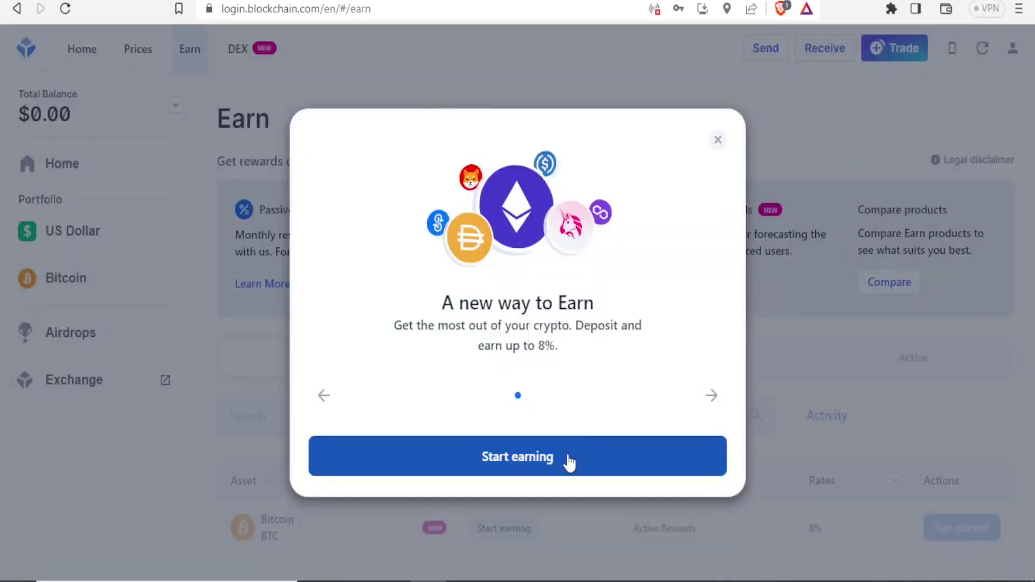
click(569, 461)
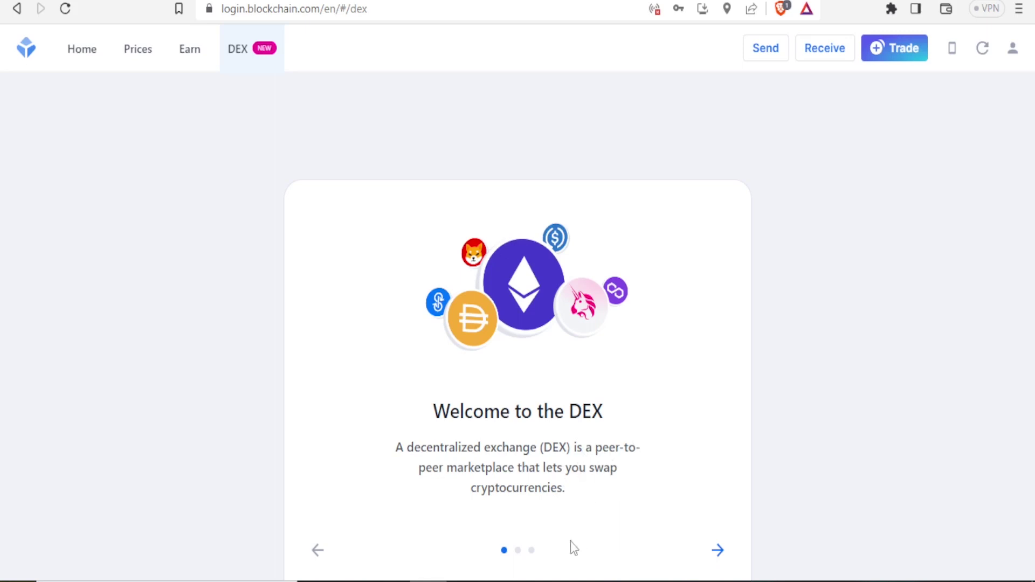
Step through the remaining DEX introduction slides, return Home, and bring up the trading shortcuts.
click(716, 550)
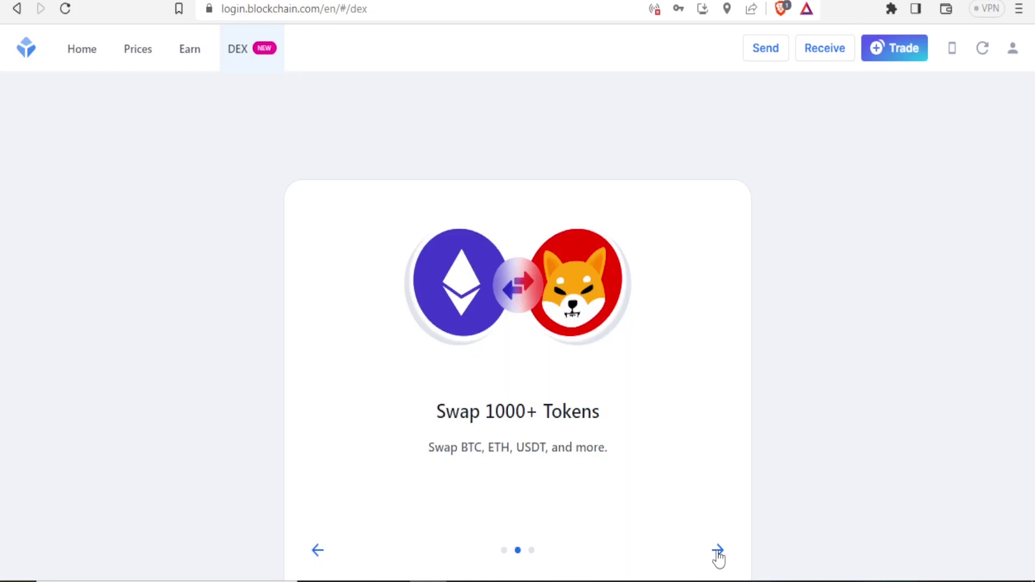
click(718, 553)
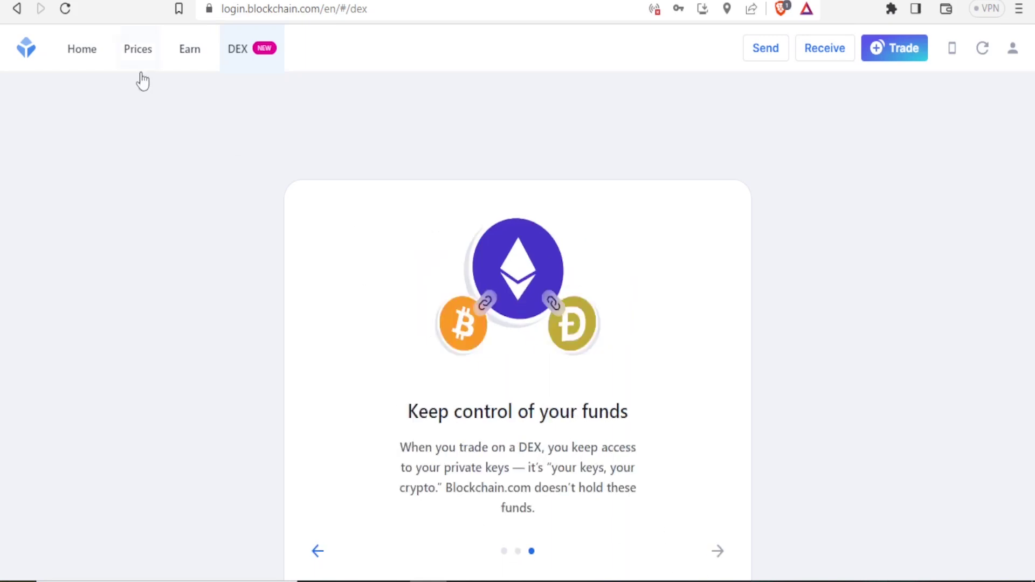
click(79, 51)
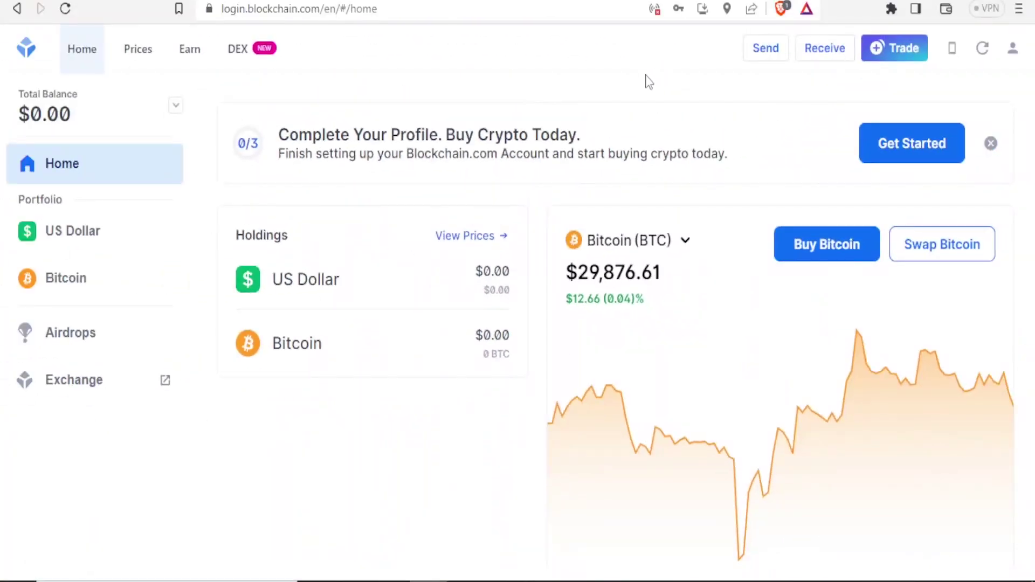
click(893, 53)
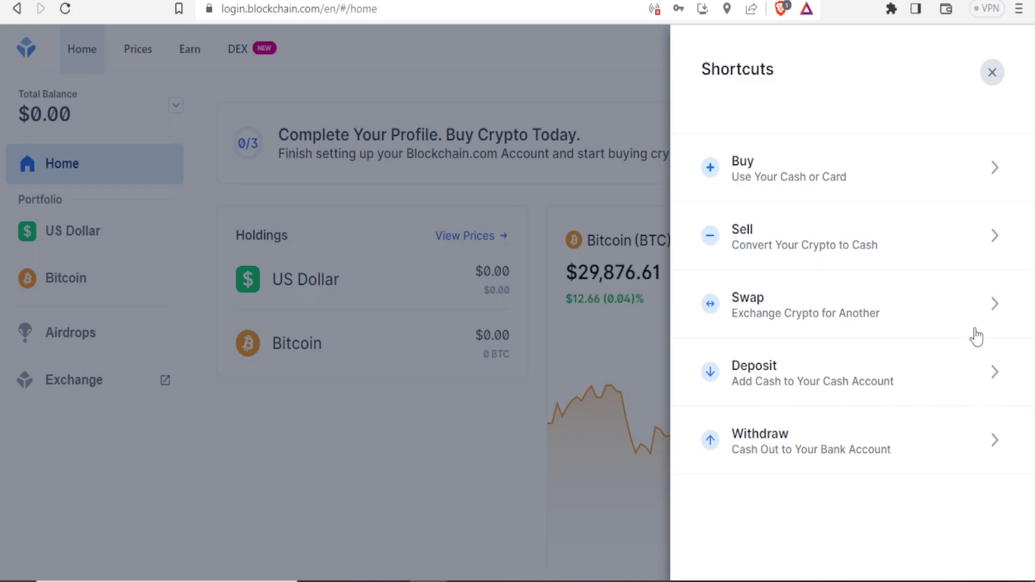
click(619, 64)
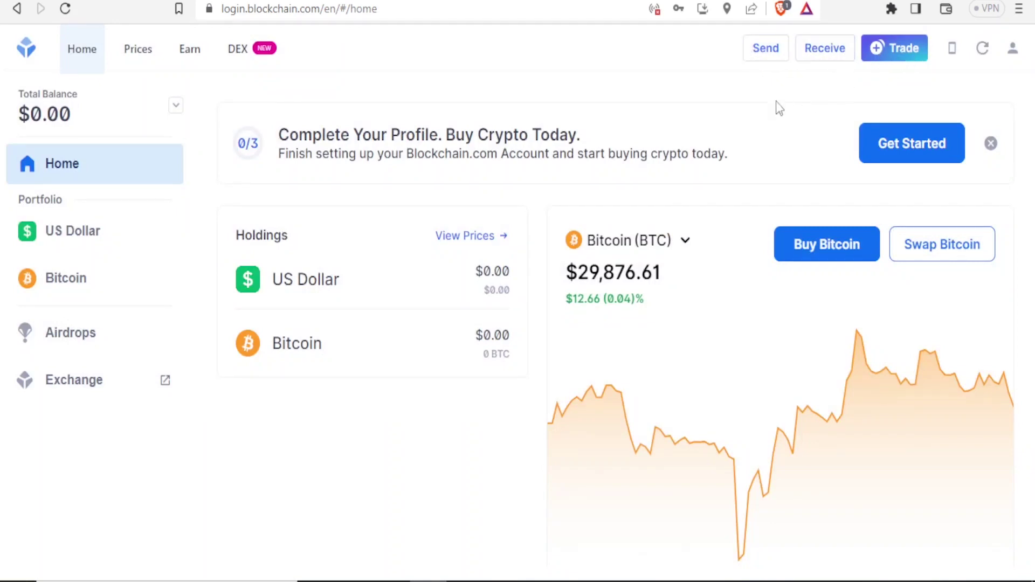
Browse the Receive Crypto list of zero-balance Private Key Wallets, then close it.
click(765, 48)
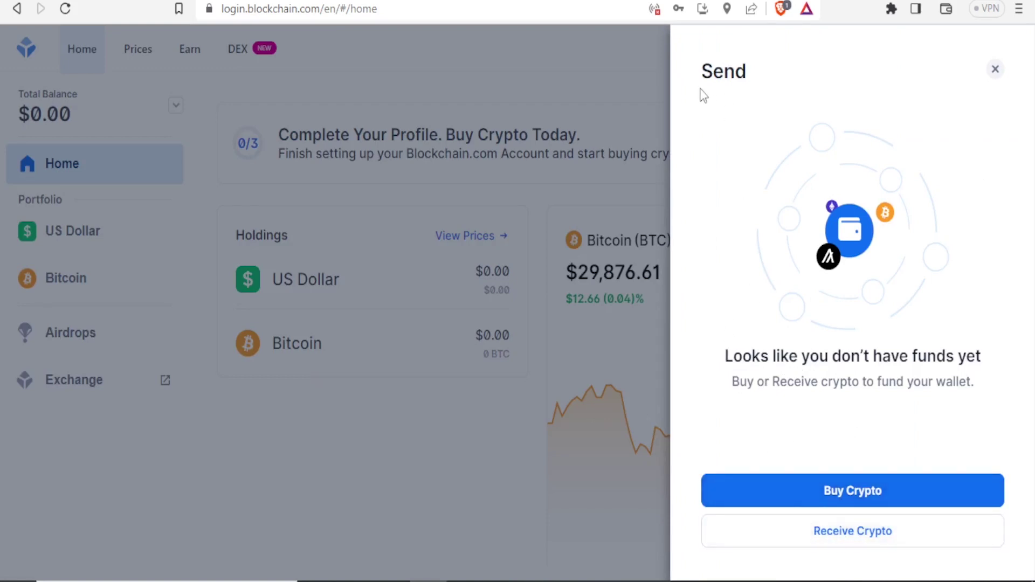
click(832, 534)
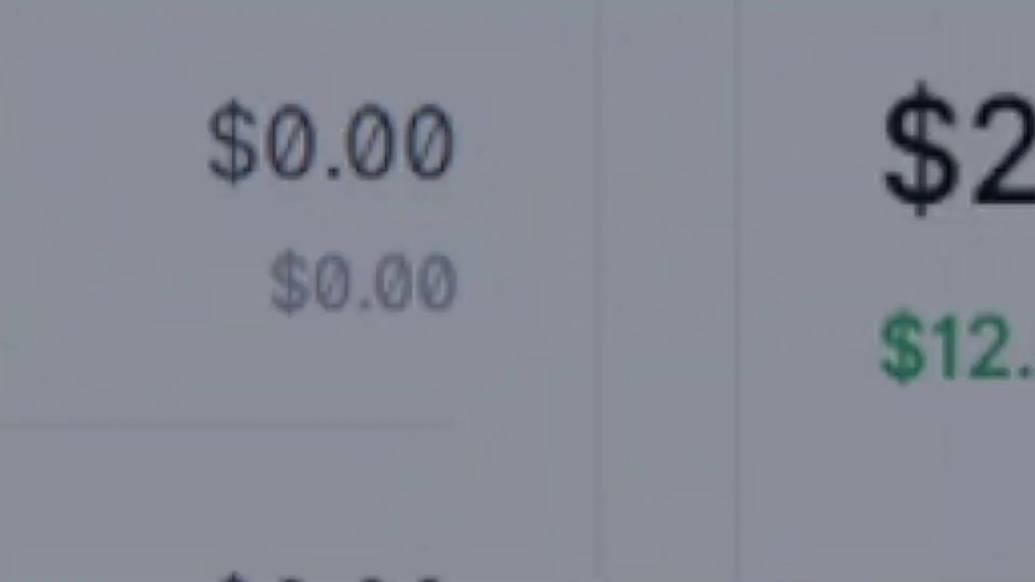
scroll(929, 416, down, 10)
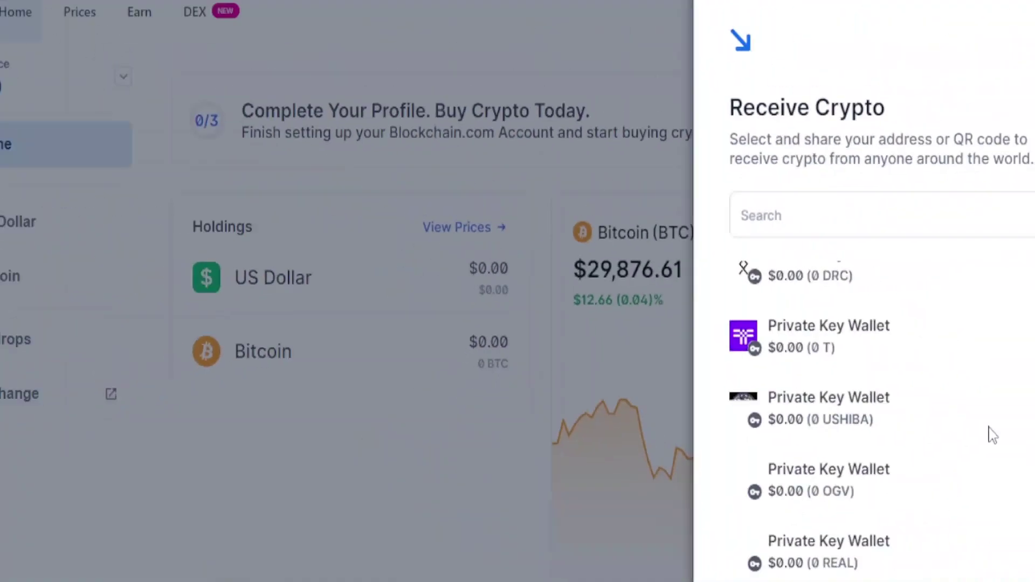
scroll(929, 416, down, 10)
scroll(929, 416, down, 5)
scroll(929, 416, down, 5)
scroll(929, 416, down, 5)
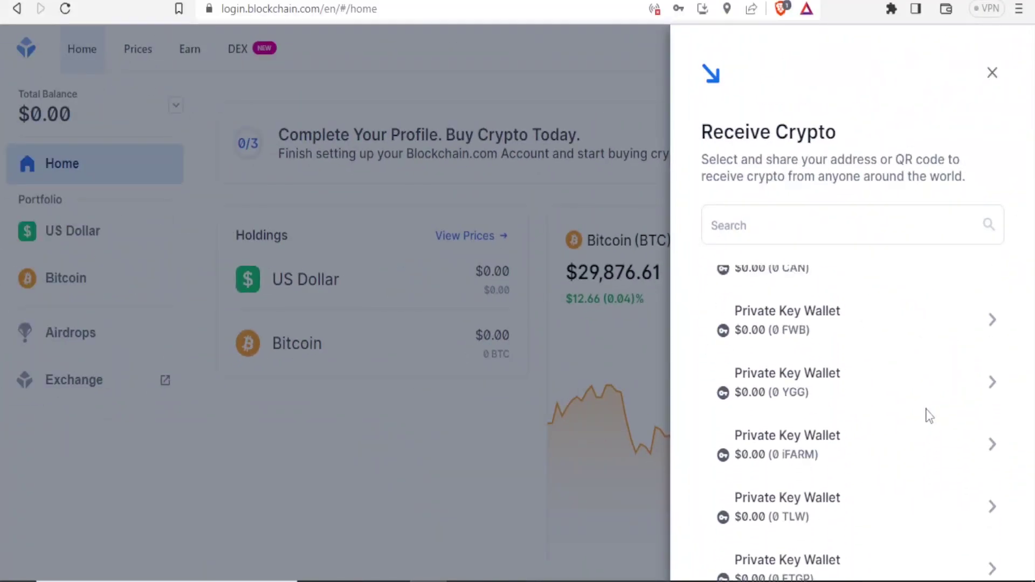
scroll(929, 416, down, 5)
scroll(928, 415, down, 5)
scroll(928, 416, down, 5)
scroll(929, 416, down, 5)
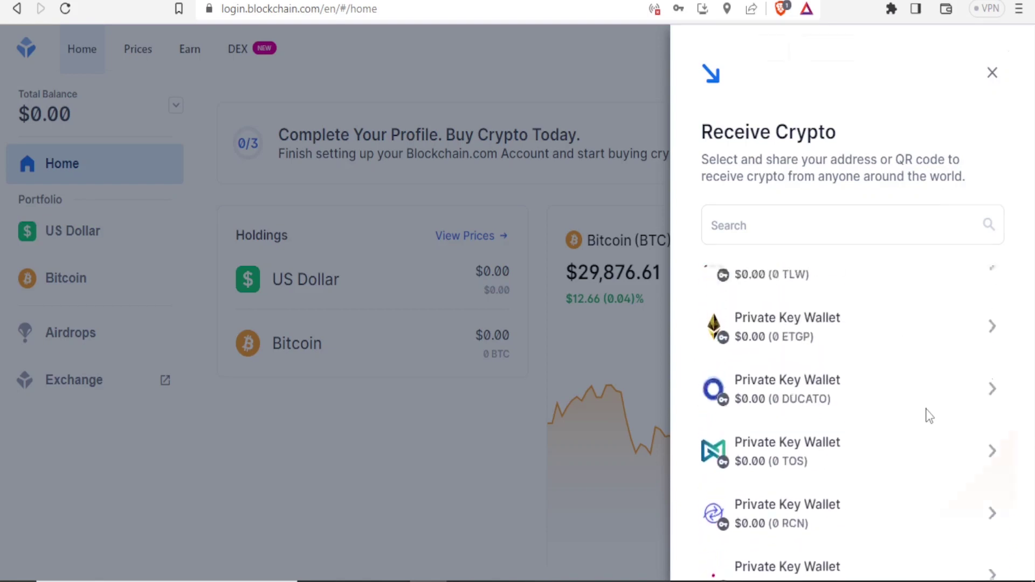
click(640, 502)
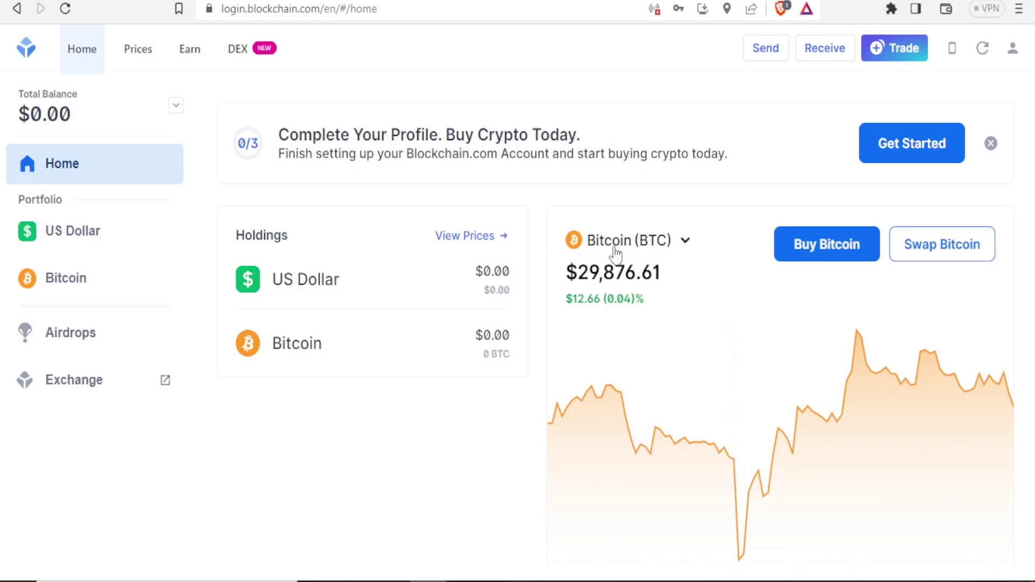
Switch the home price chart from Bitcoin to Ether, then to Stellar (XLM).
click(684, 244)
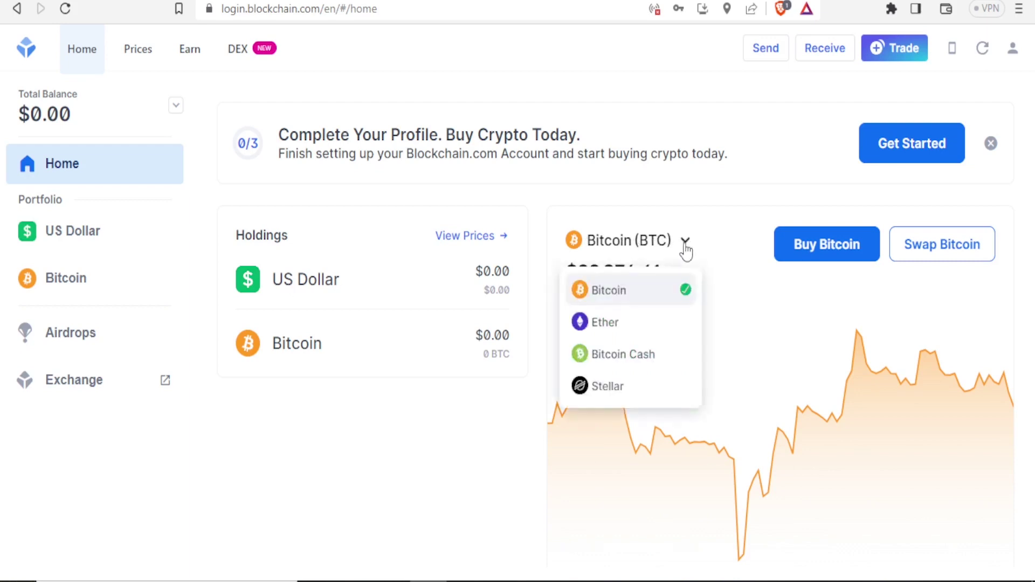
click(612, 323)
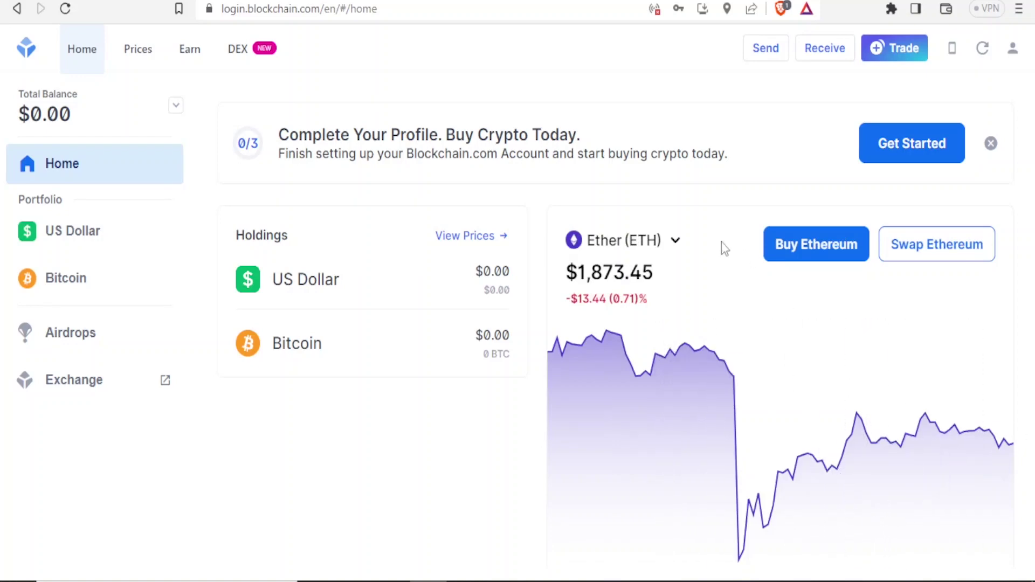
click(677, 241)
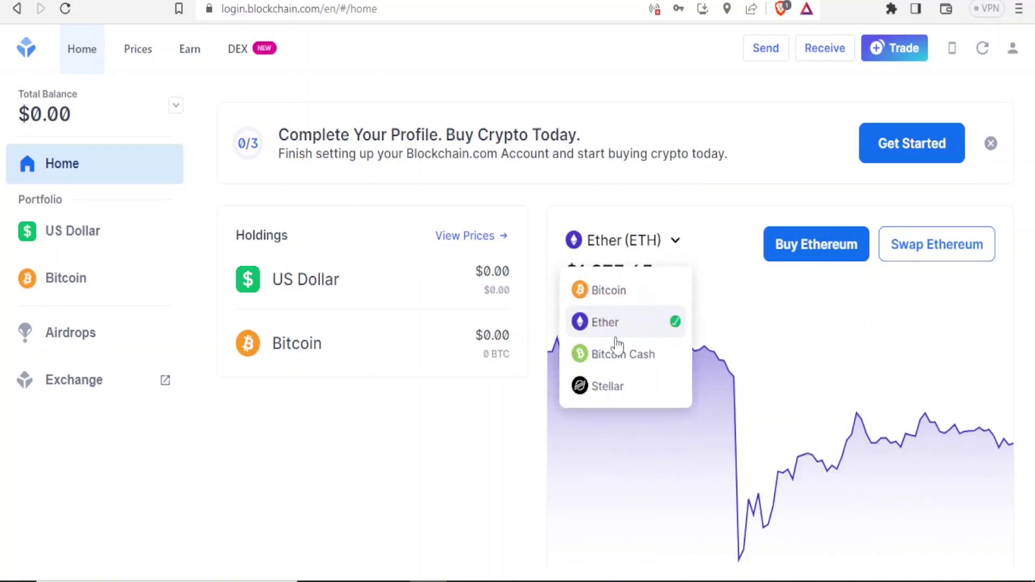
click(600, 389)
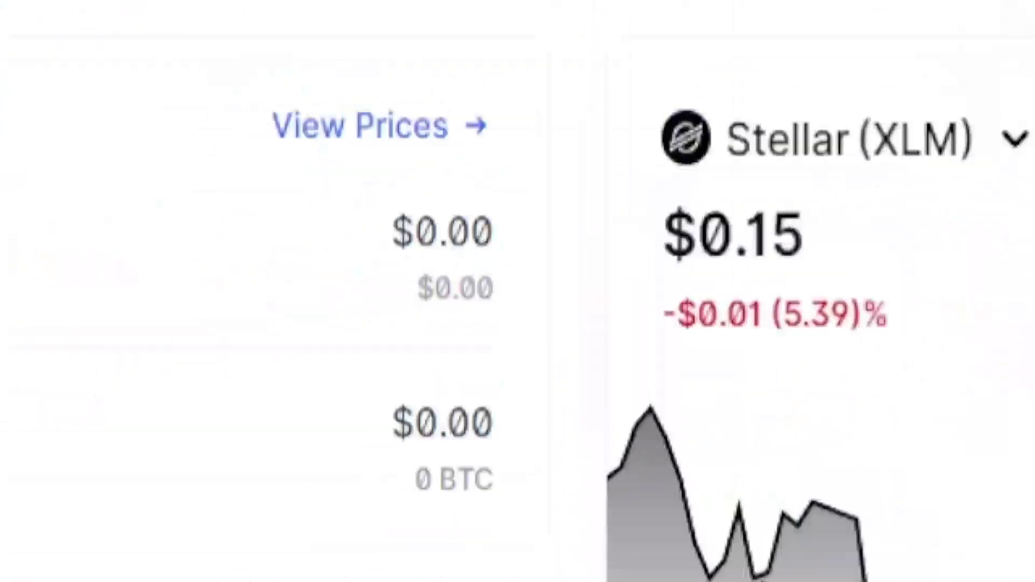